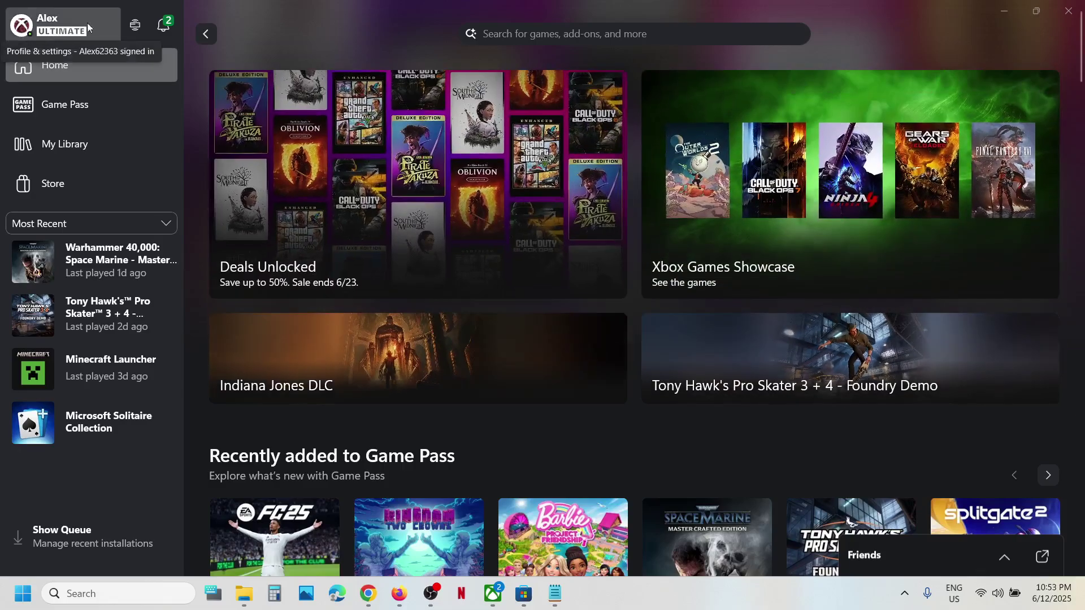
pyautogui.click(59, 26)
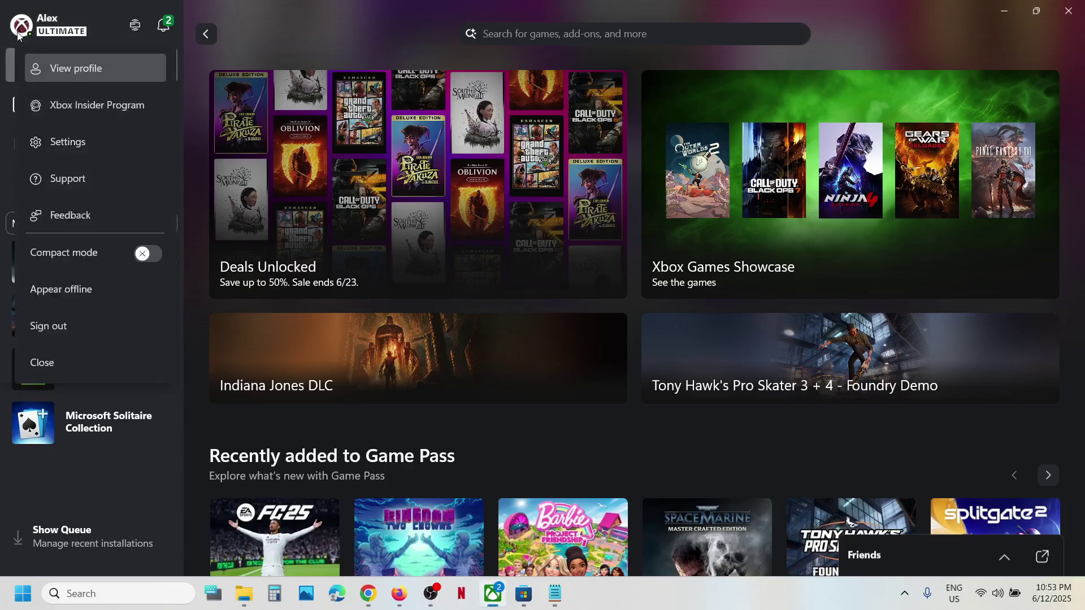
pyautogui.click(311, 34)
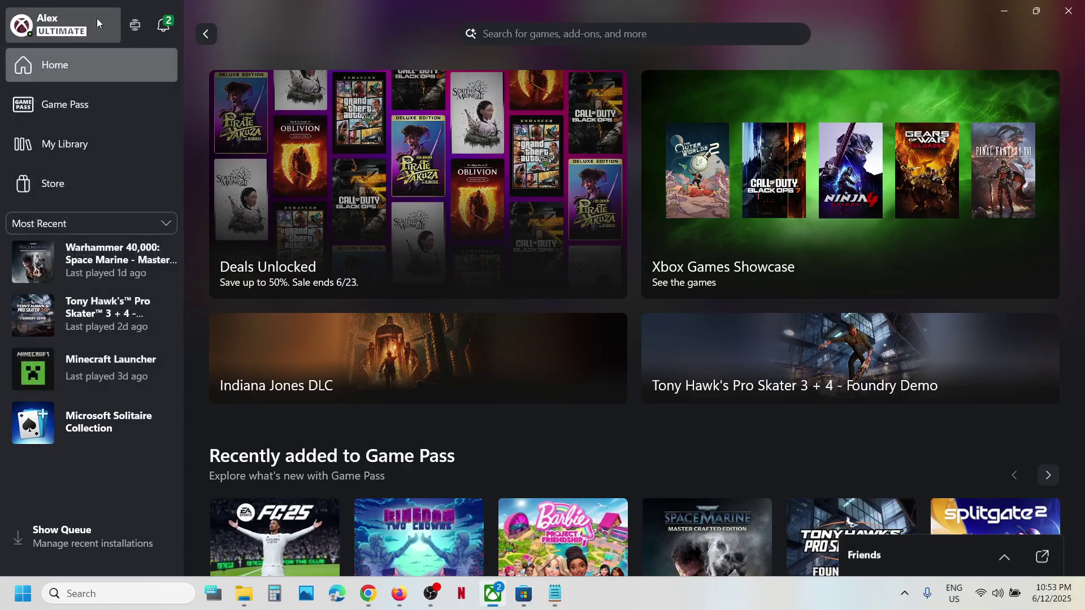
pyautogui.click(101, 595)
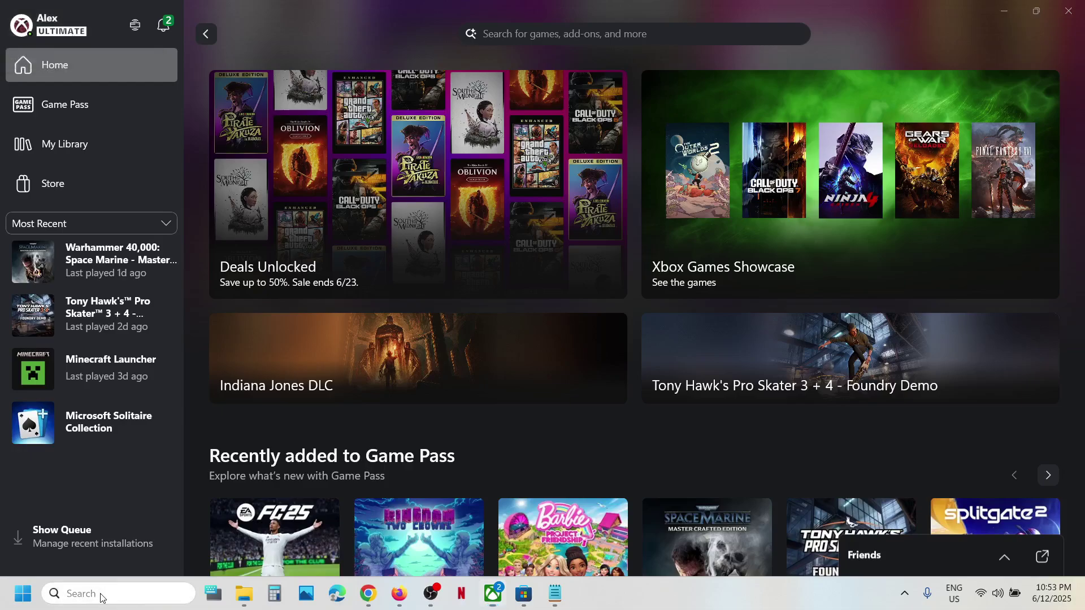
pyautogui.write('xbox')
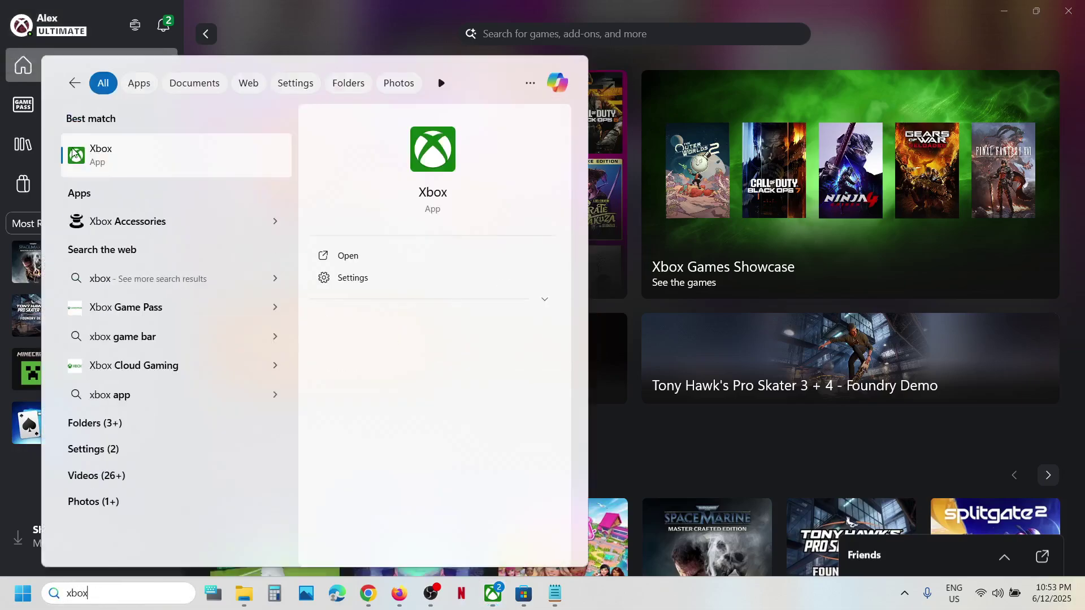
pyautogui.click(861, 84)
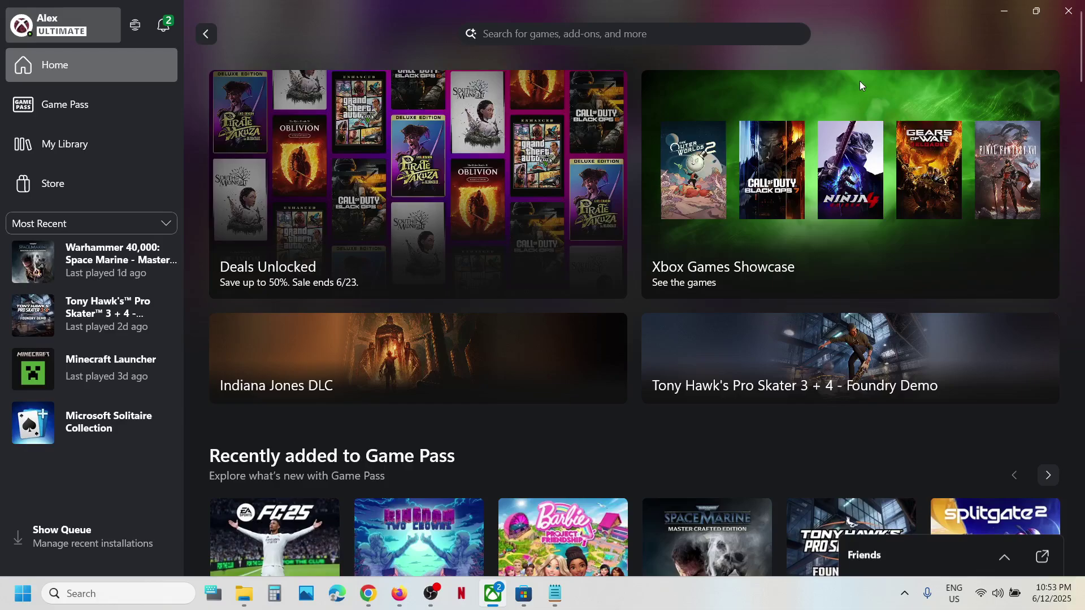
# Search the Xbox catalogue for FC 25 and open the EA SPORTS FC 25 - PC game page
pyautogui.click(583, 37)
pyautogui.write('FC 25')
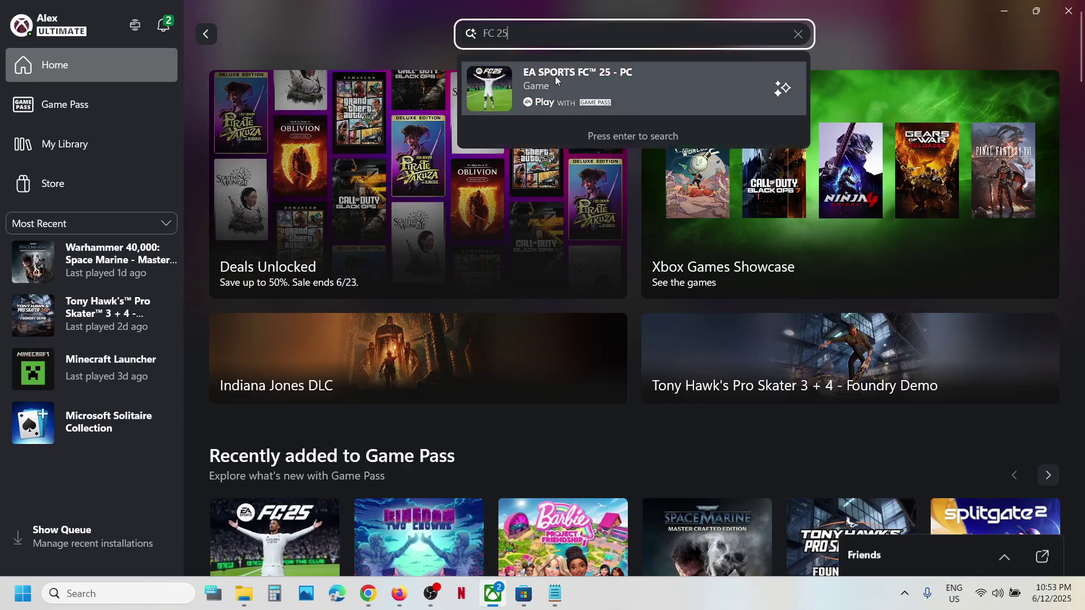
pyautogui.click(555, 75)
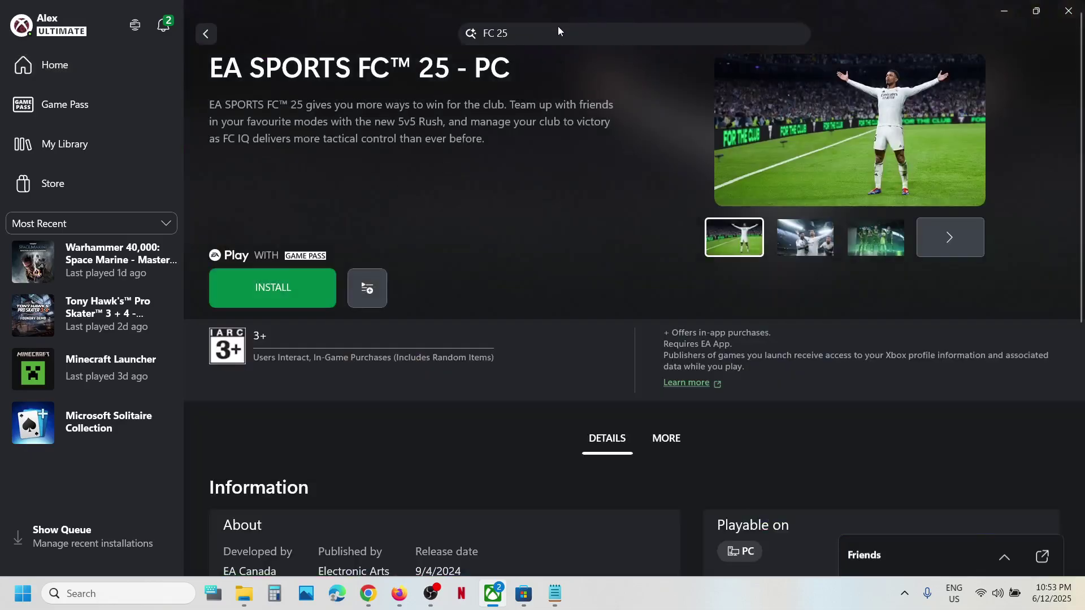
# Browse the EA Play games included with Game Pass and open the EA SPORTS FC 25 - PC page
pyautogui.click(59, 110)
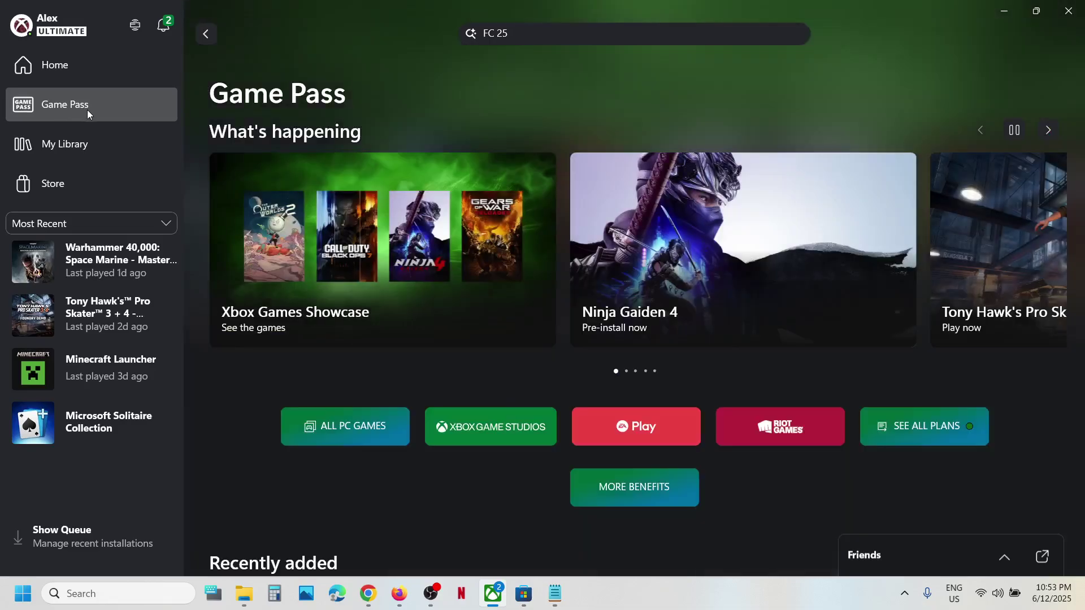
pyautogui.click(629, 435)
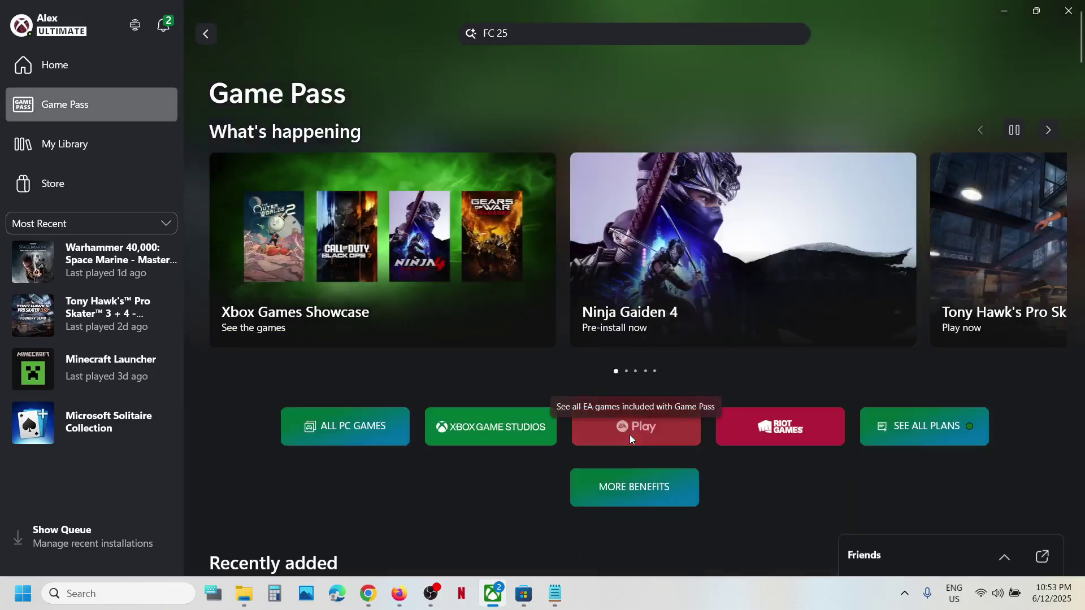
pyautogui.scroll(-10, 438, 415)
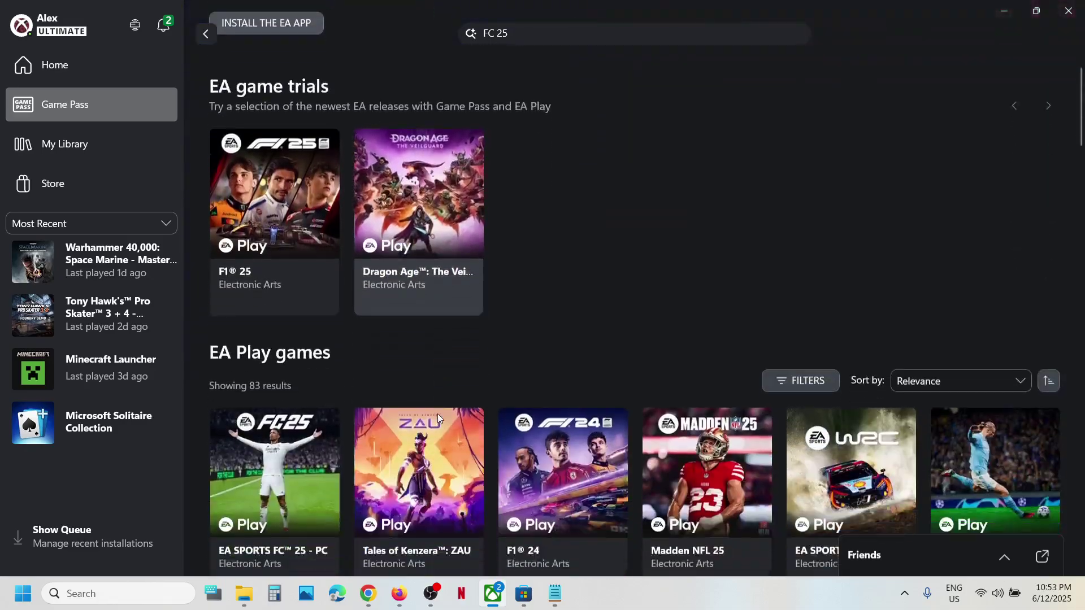
pyautogui.click(294, 356)
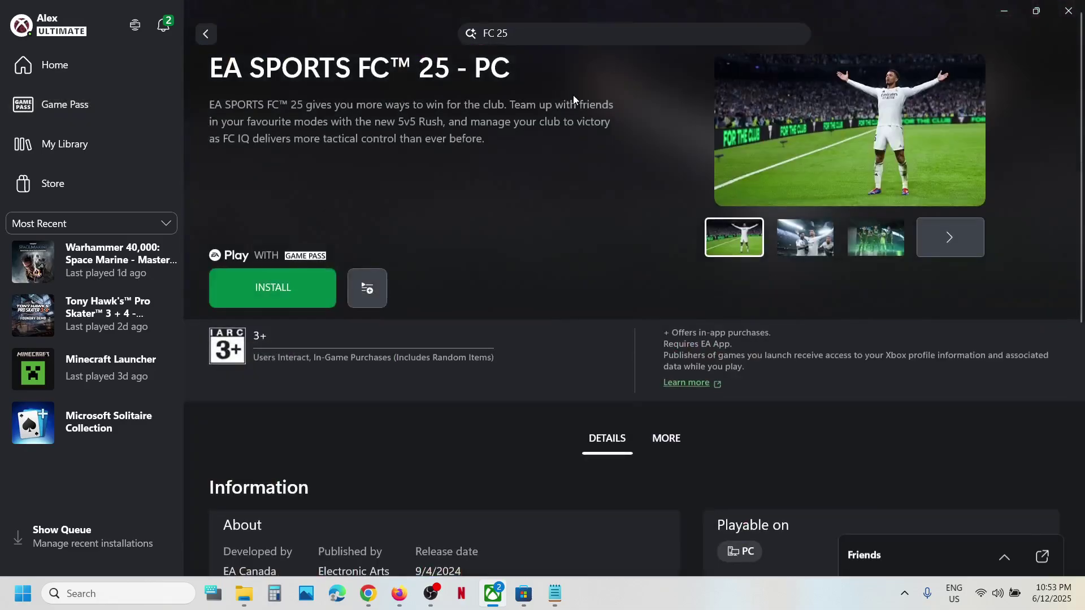
# Start installing EA SPORTS FC 25 and complete the one-time setup of the required EA App
pyautogui.click(290, 298)
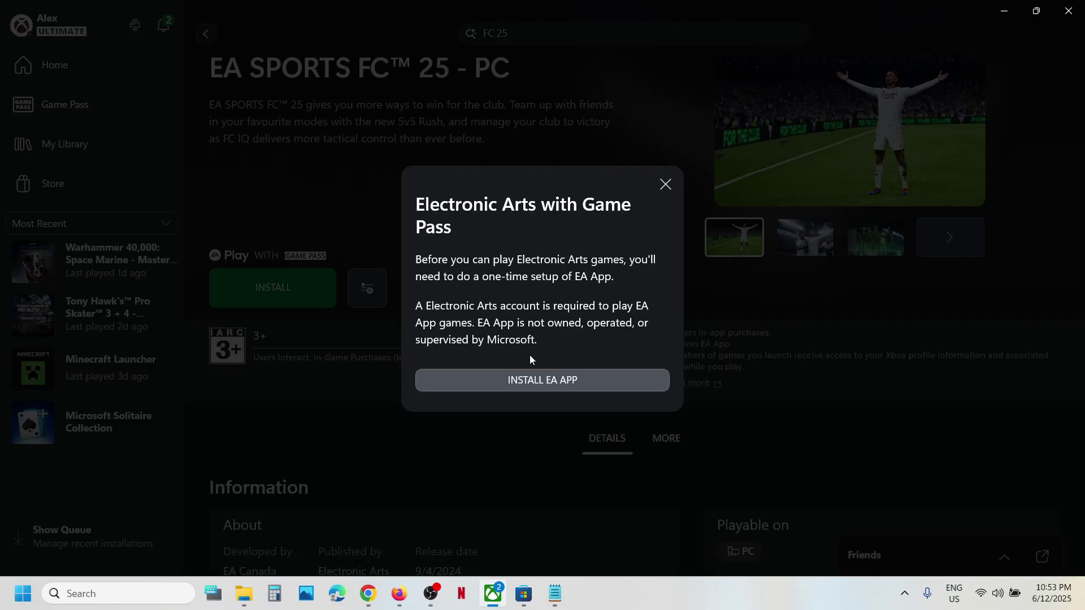
pyautogui.click(564, 381)
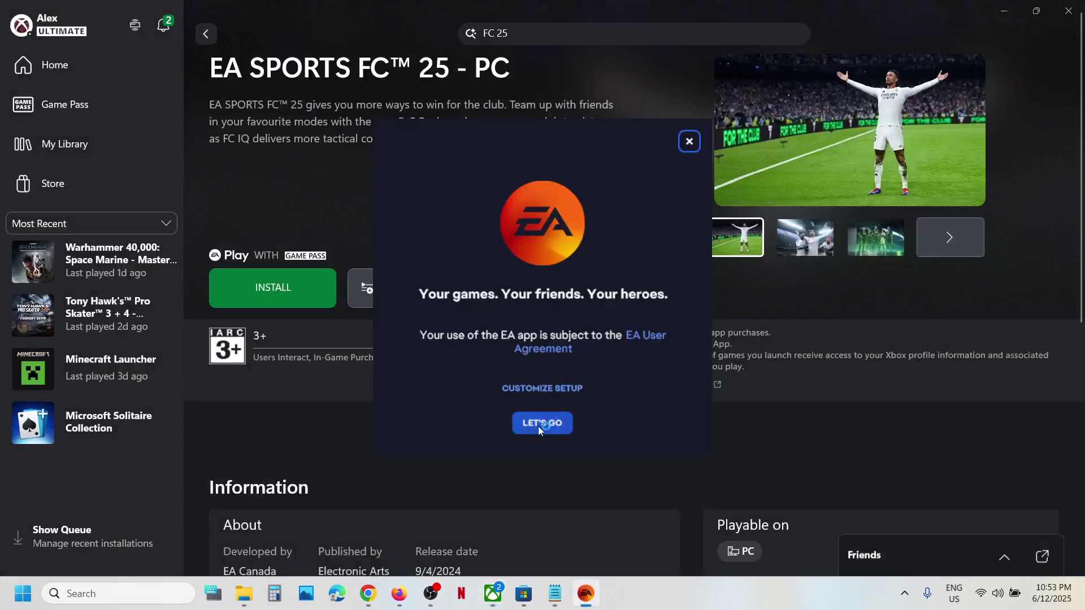
pyautogui.click(540, 424)
pyautogui.click(471, 396)
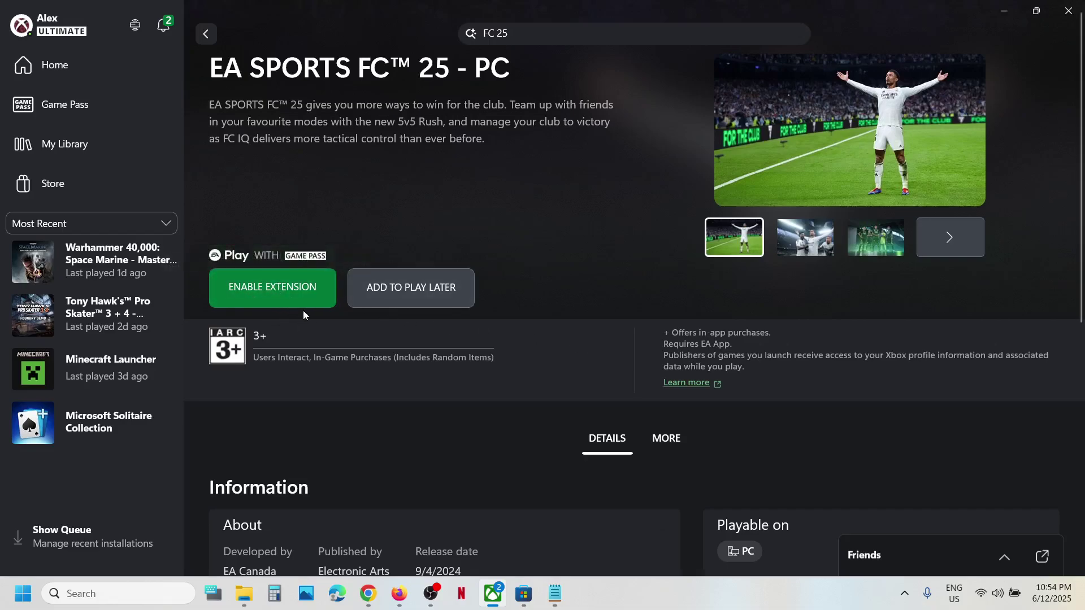
# Enable the EA App extension in the library and extension settings, and close the settings
pyautogui.click(90, 26)
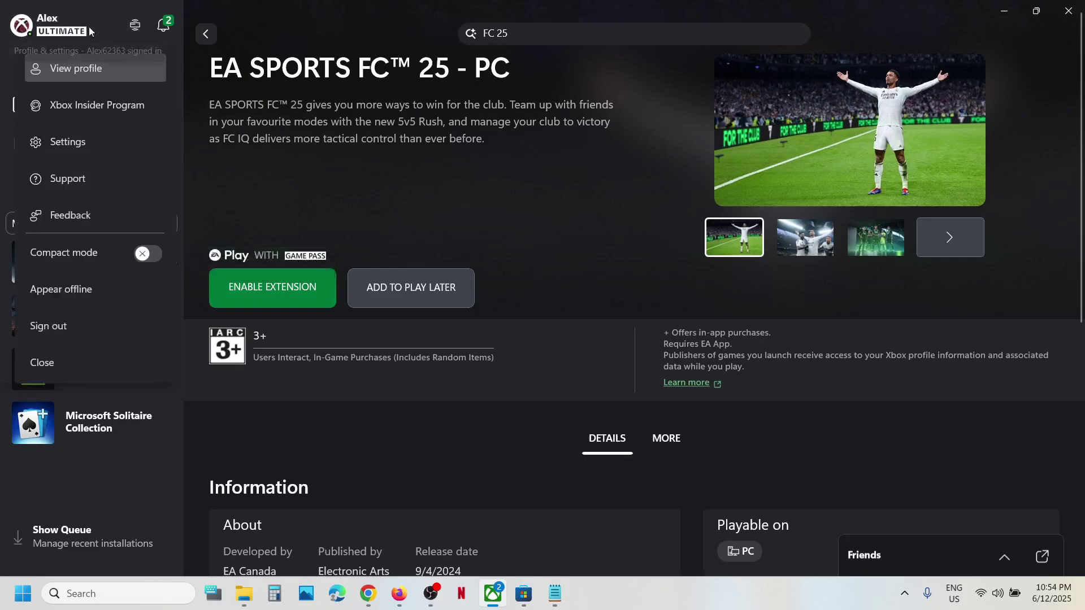
pyautogui.click(77, 149)
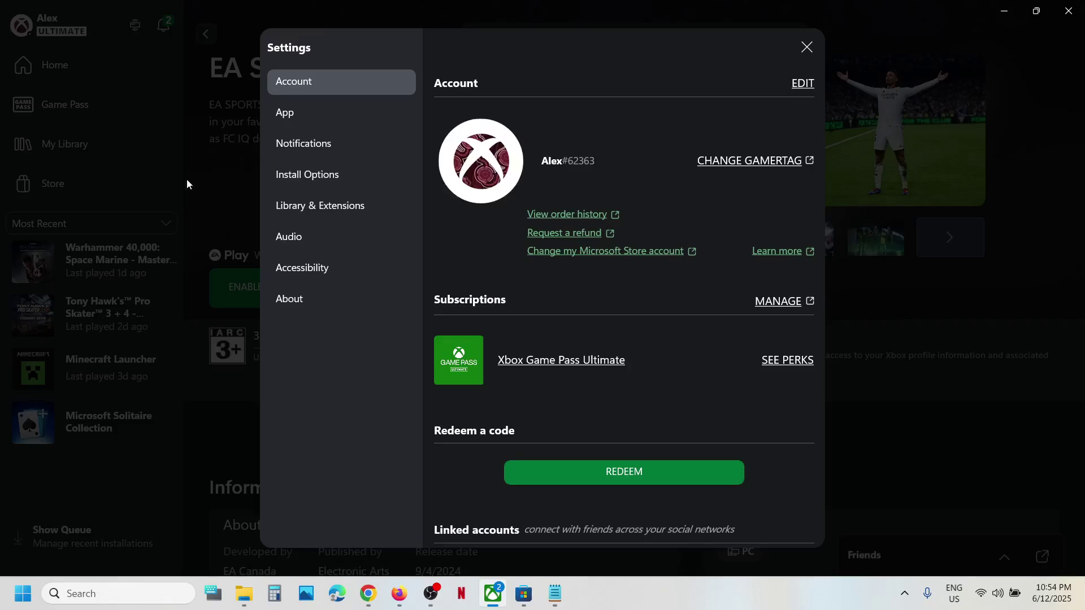
pyautogui.click(320, 212)
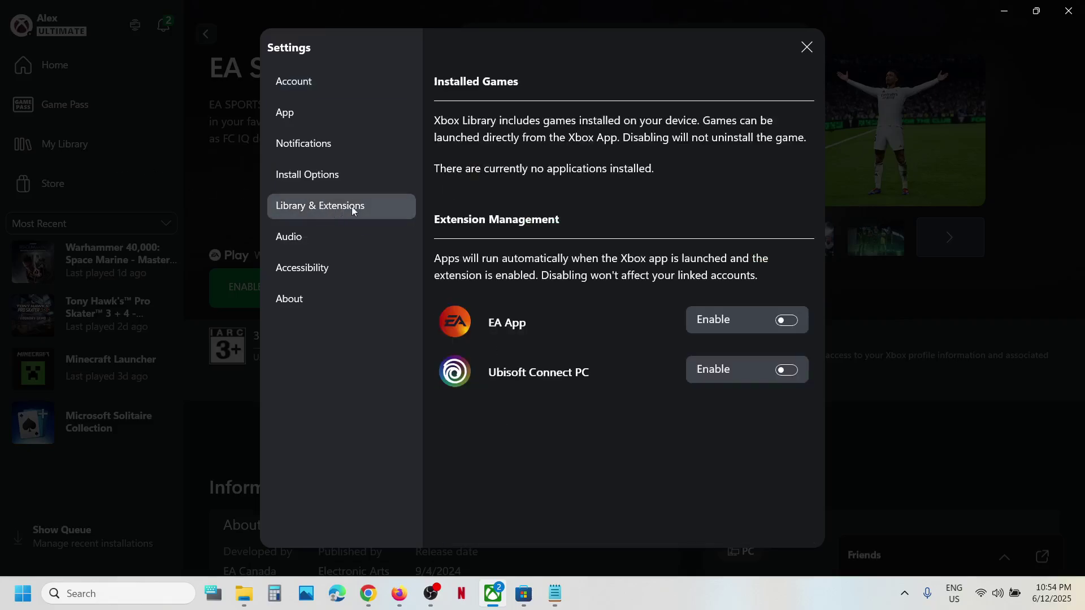
pyautogui.click(787, 321)
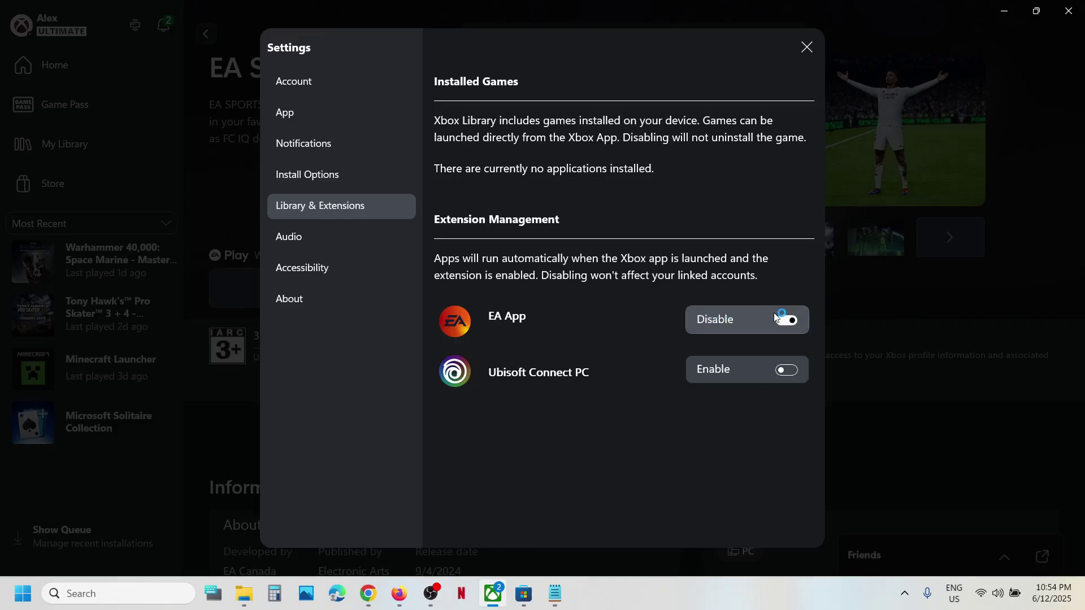
pyautogui.click(807, 48)
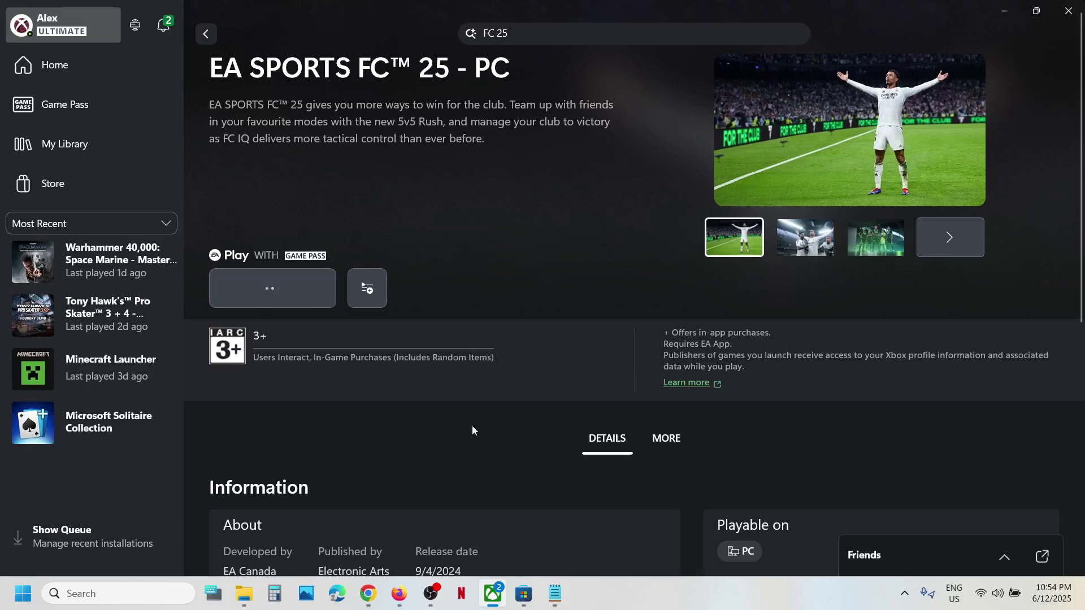
# Quit the Xbox app completely, including its background process
pyautogui.click(905, 593)
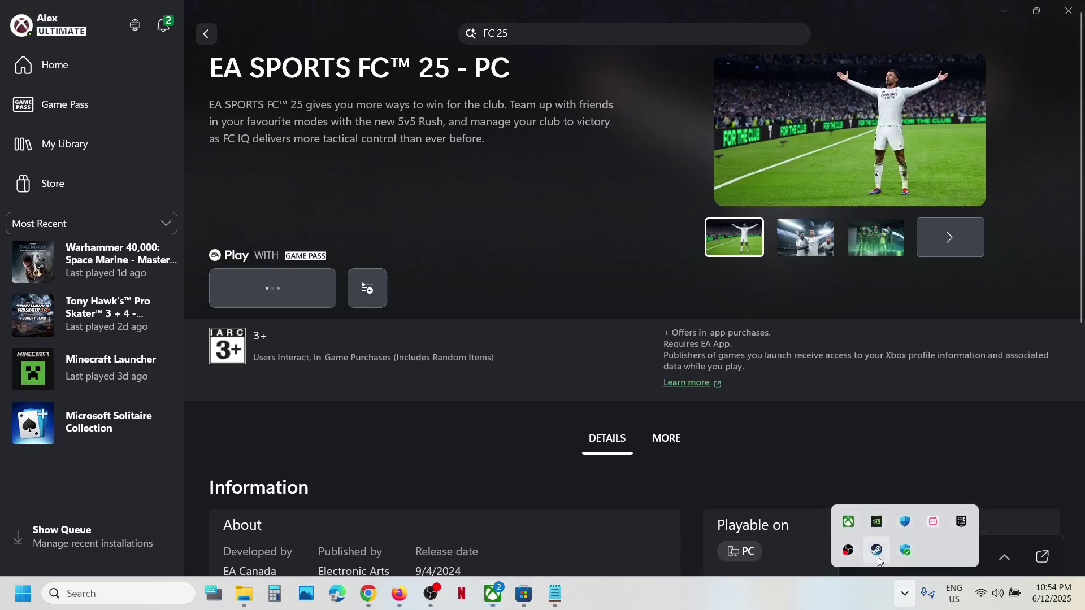
pyautogui.rightClick(856, 531)
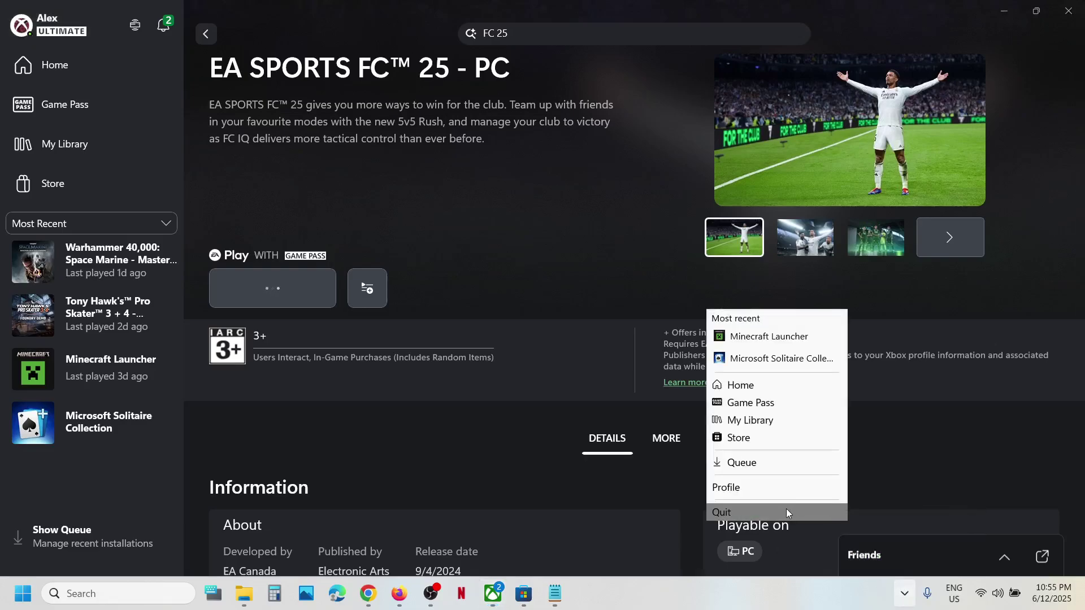
pyautogui.click(786, 508)
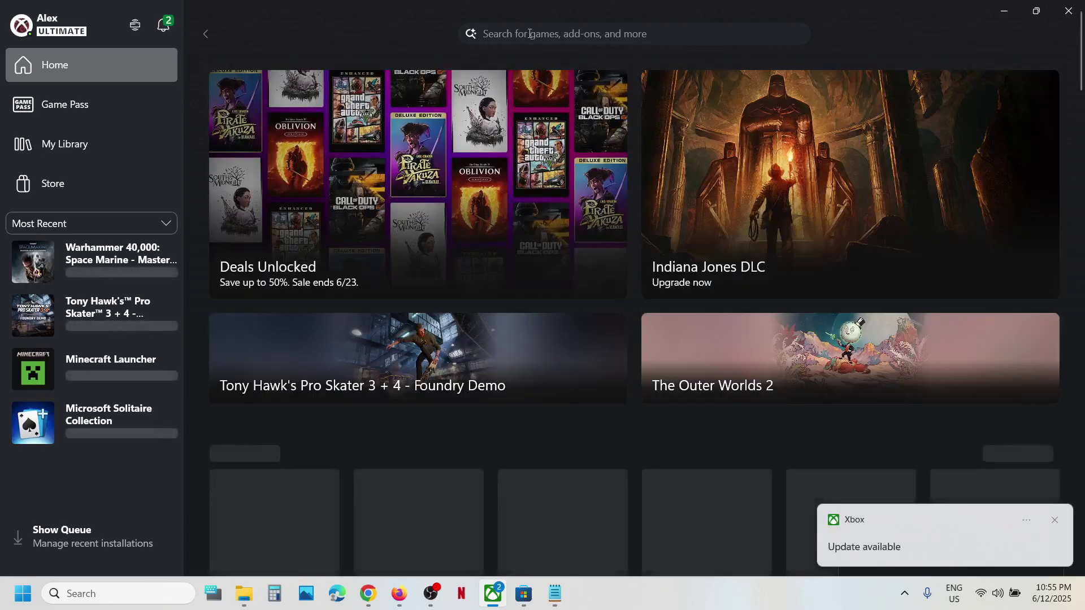
# In the relaunched Xbox app, search for FC 25 and open the EA SPORTS FC 25 - PC page
pyautogui.click(529, 34)
pyautogui.write('FC 25')
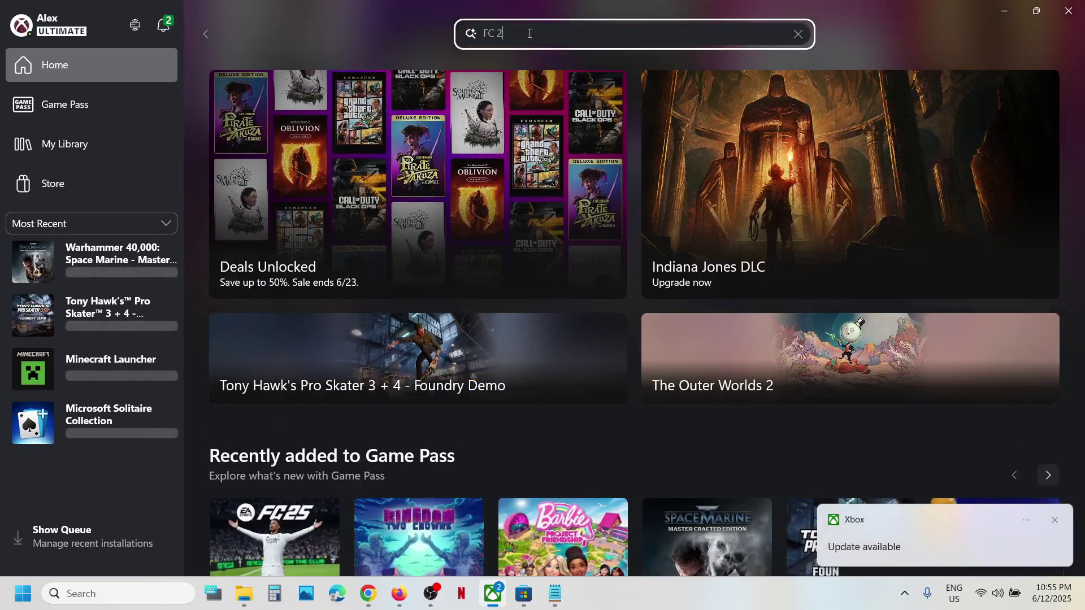
pyautogui.click(535, 77)
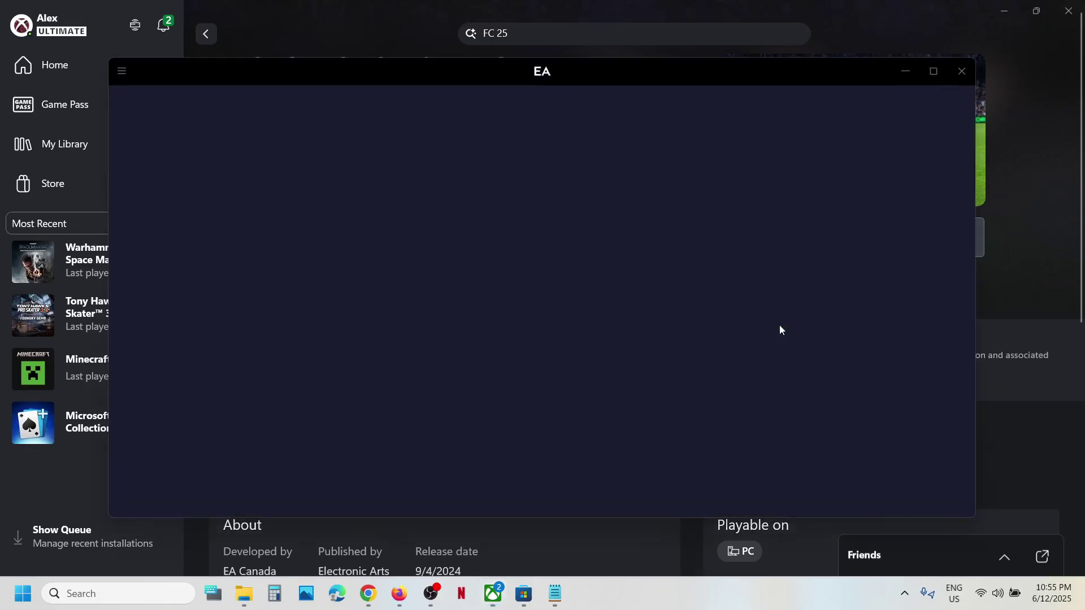
# In the EA app, keep English and the default install location for EA SPORTS FC 25 and start the download
pyautogui.moveTo(598, 77); pyautogui.dragTo(601, 121)
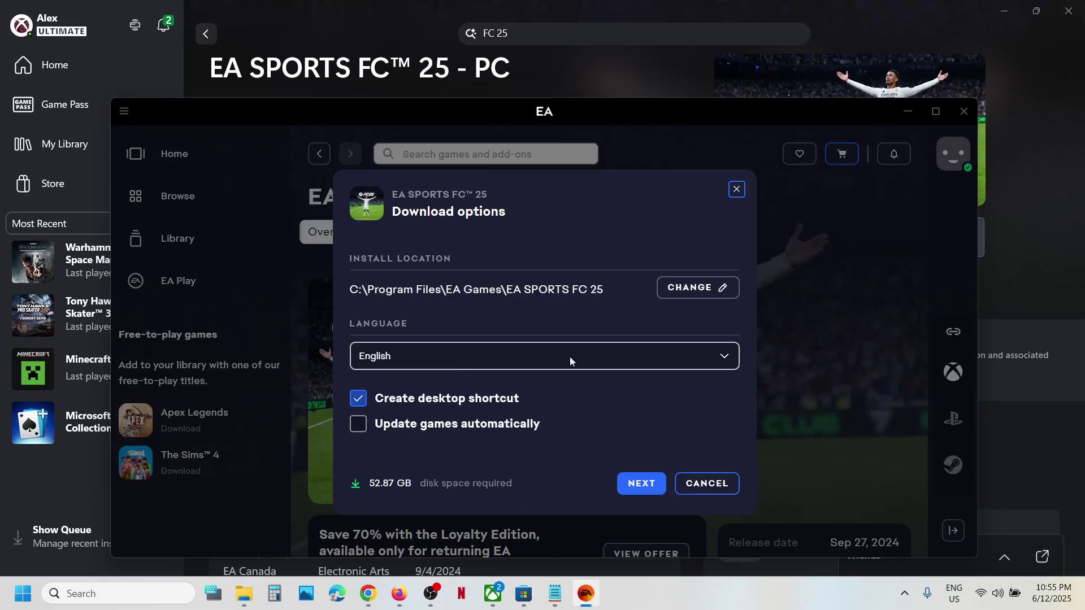
pyautogui.click(731, 358)
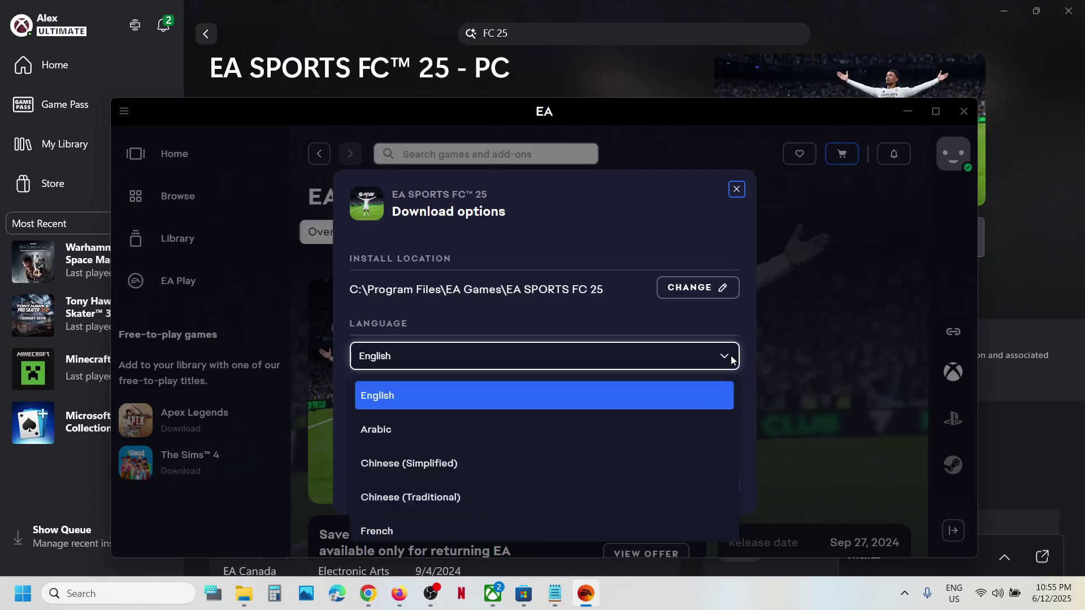
pyautogui.click(732, 359)
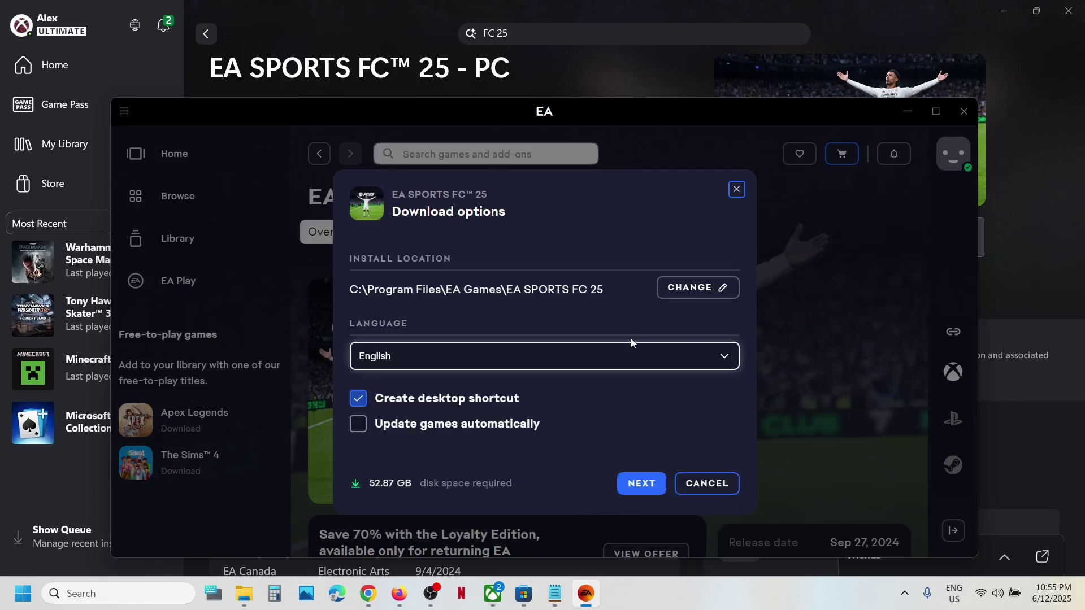
pyautogui.click(642, 484)
pyautogui.click(629, 495)
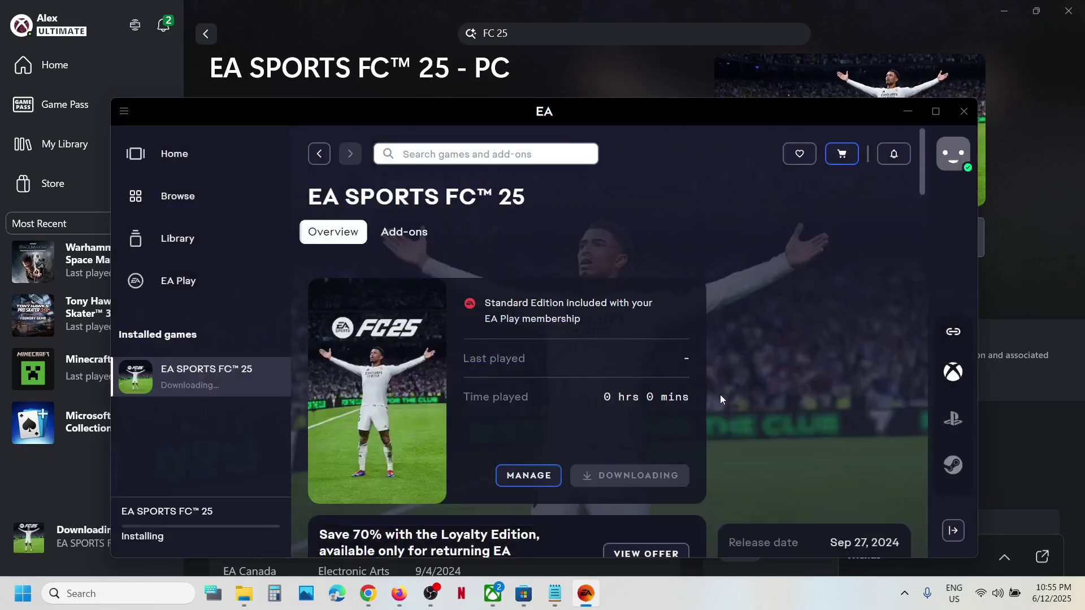
# Check the EA SPORTS FC 25 installation progress in the download manager and return to the game's overview
pyautogui.click(214, 535)
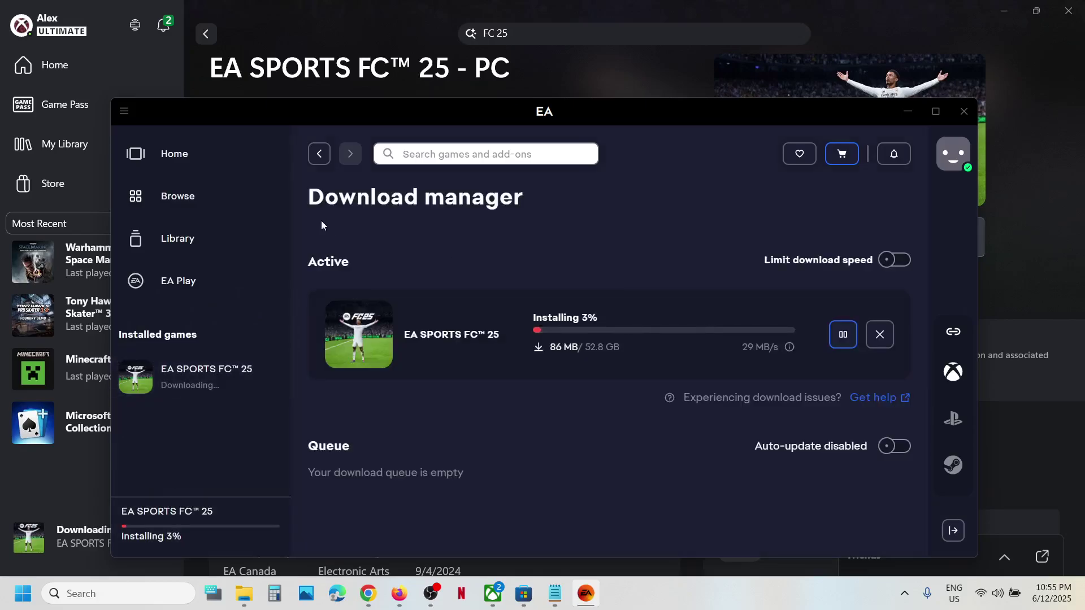
pyautogui.click(286, 368)
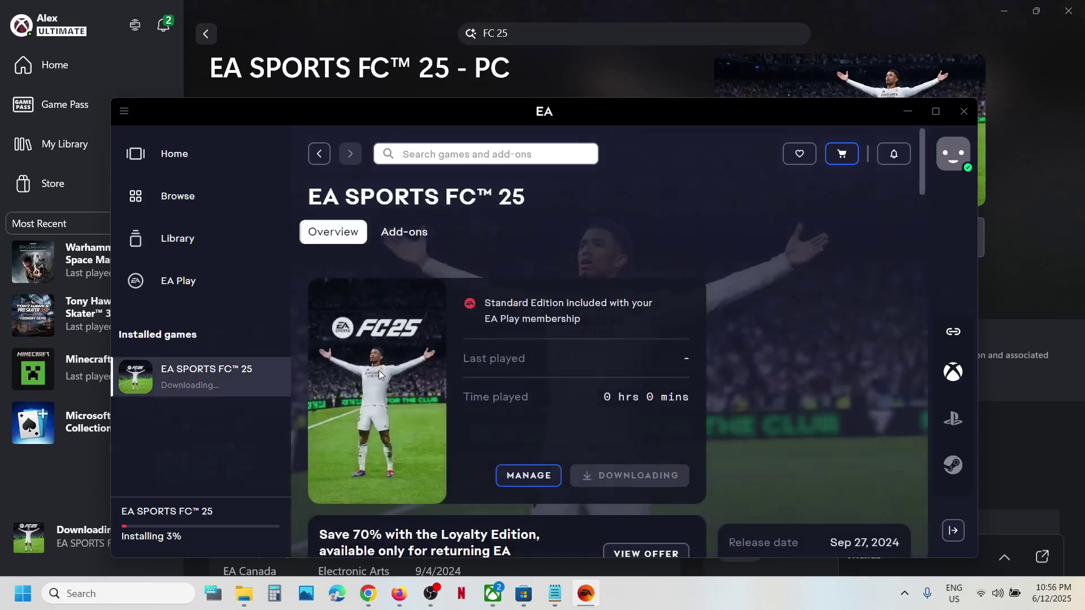